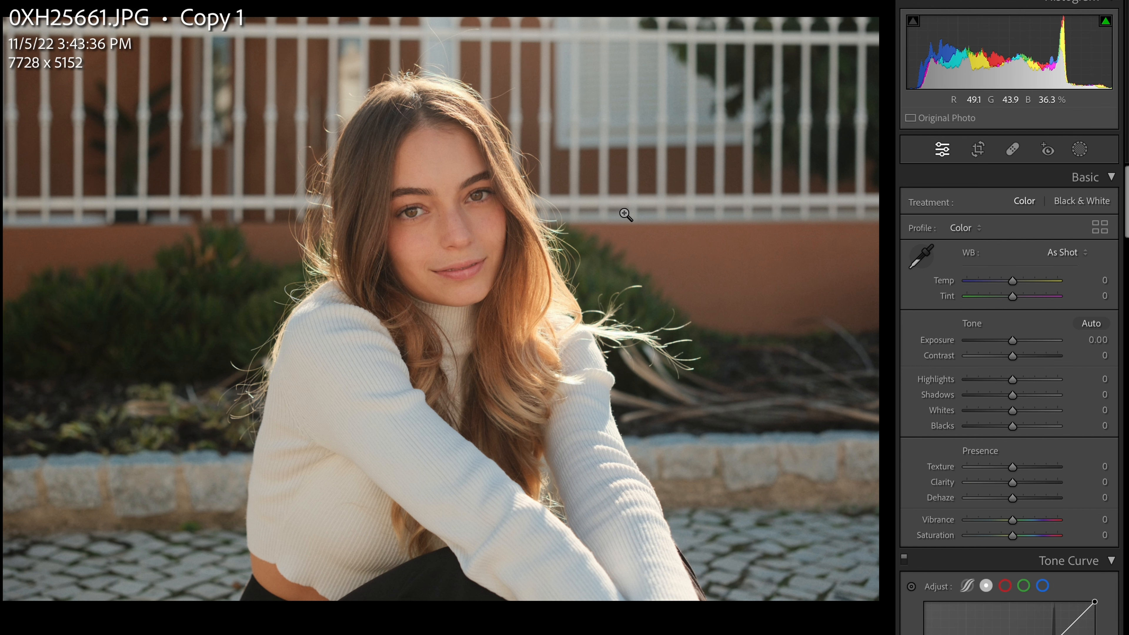
# - Compare Copy 1 with its before state and switch to the edited version of 0XH25661.JPG
pyautogui.press('\\')
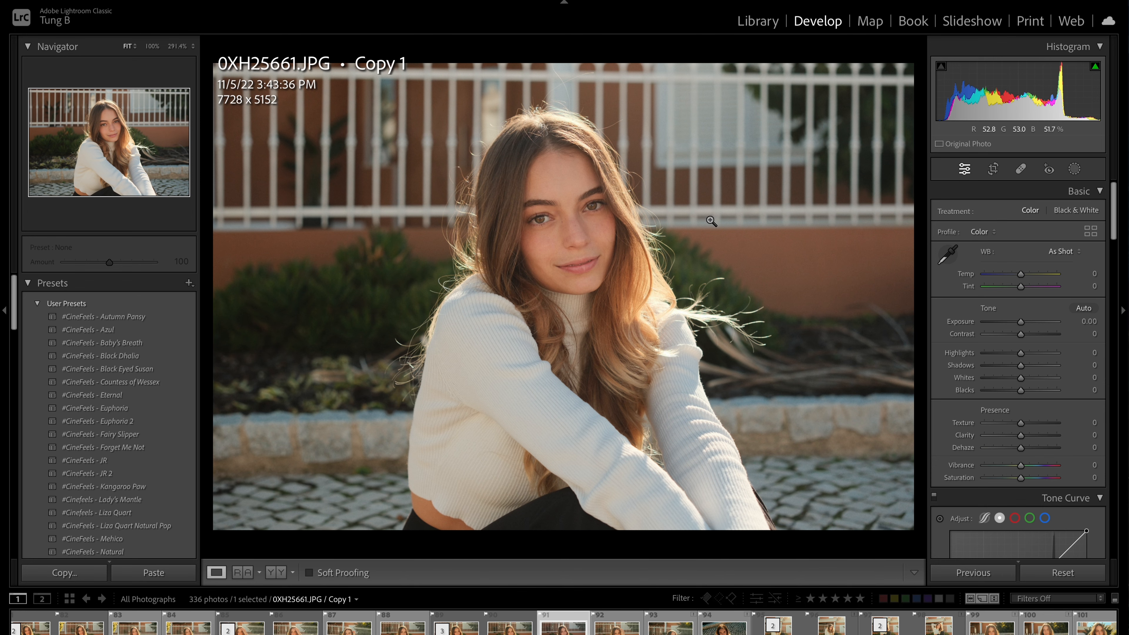
pyautogui.press('Left')
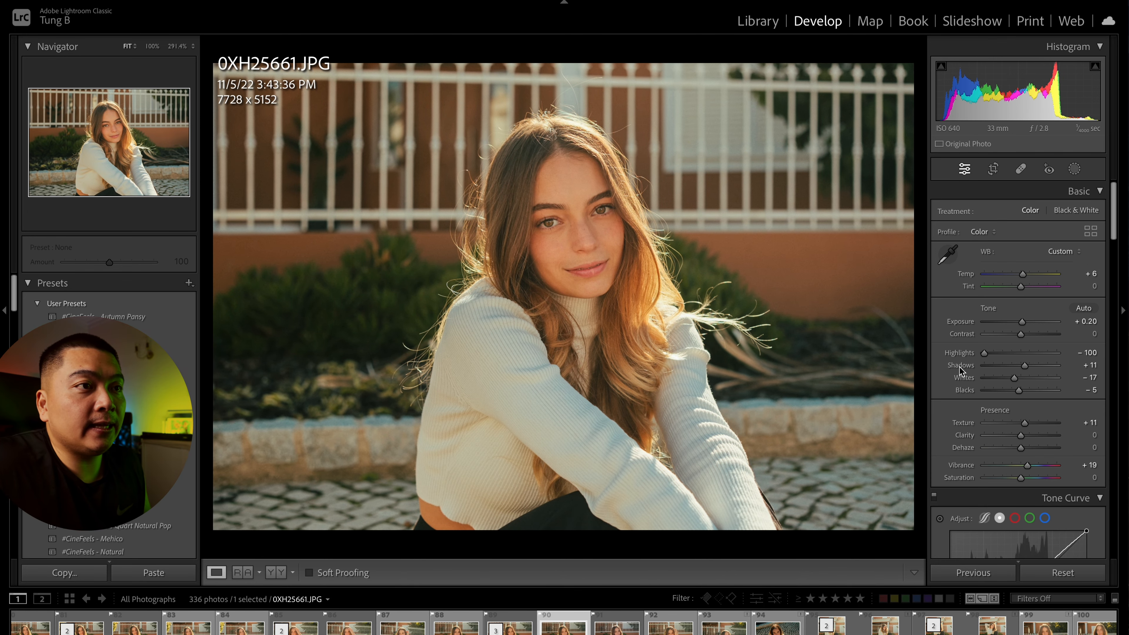
# - Try resetting the white balance Temp to 0, and undo the reset
pyautogui.scroll(-5, 982, 385)
pyautogui.scroll(5, 982, 384)
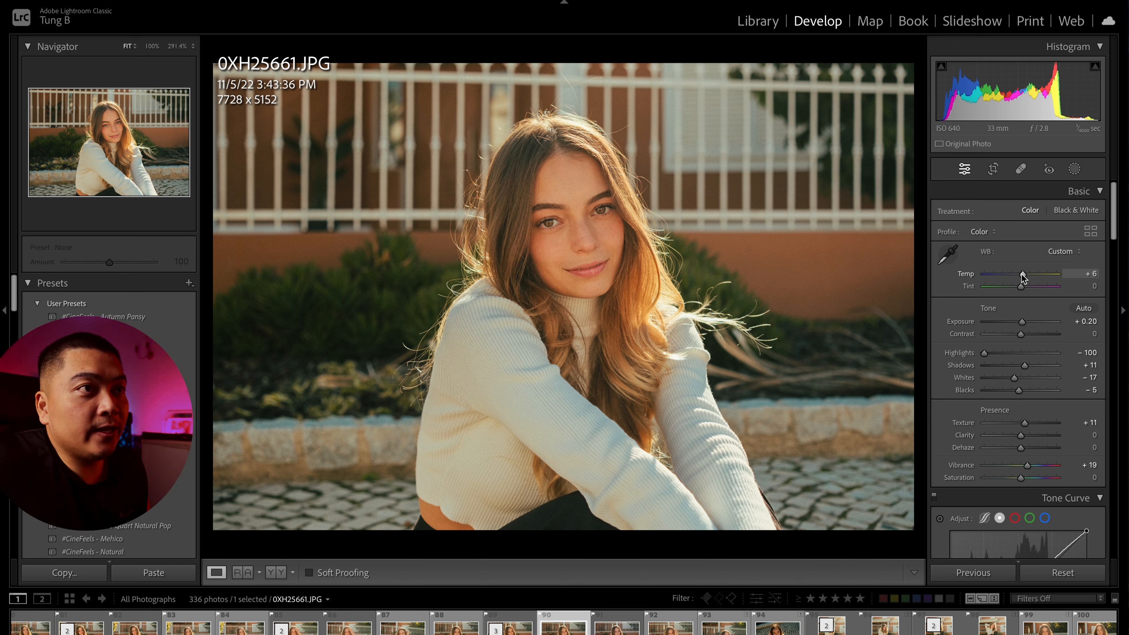
pyautogui.doubleClick(1022, 274)
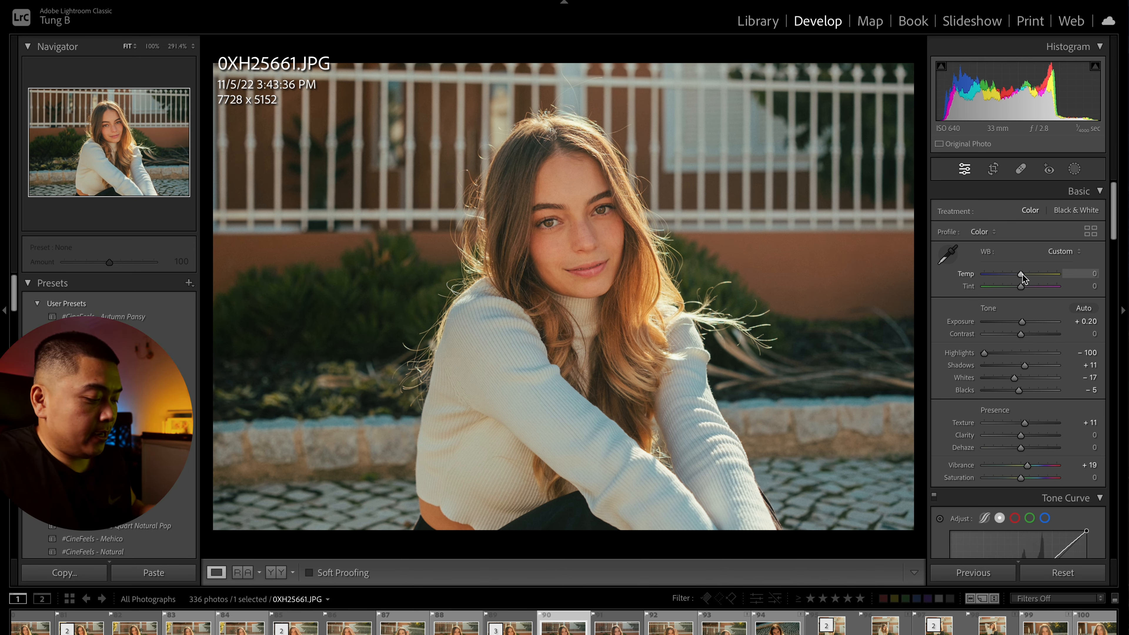
pyautogui.hotkey('ctrl', 'z')
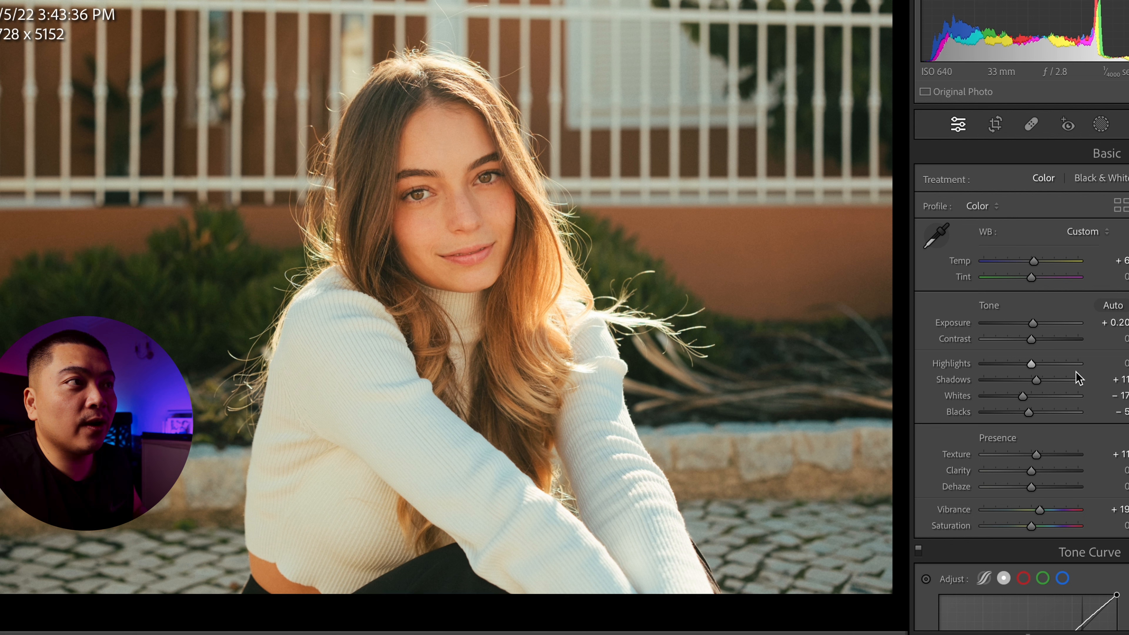
# - Compare the photo with Highlights reset to 0 and lowered to -100, ending at -100
pyautogui.doubleClick(1047, 355)
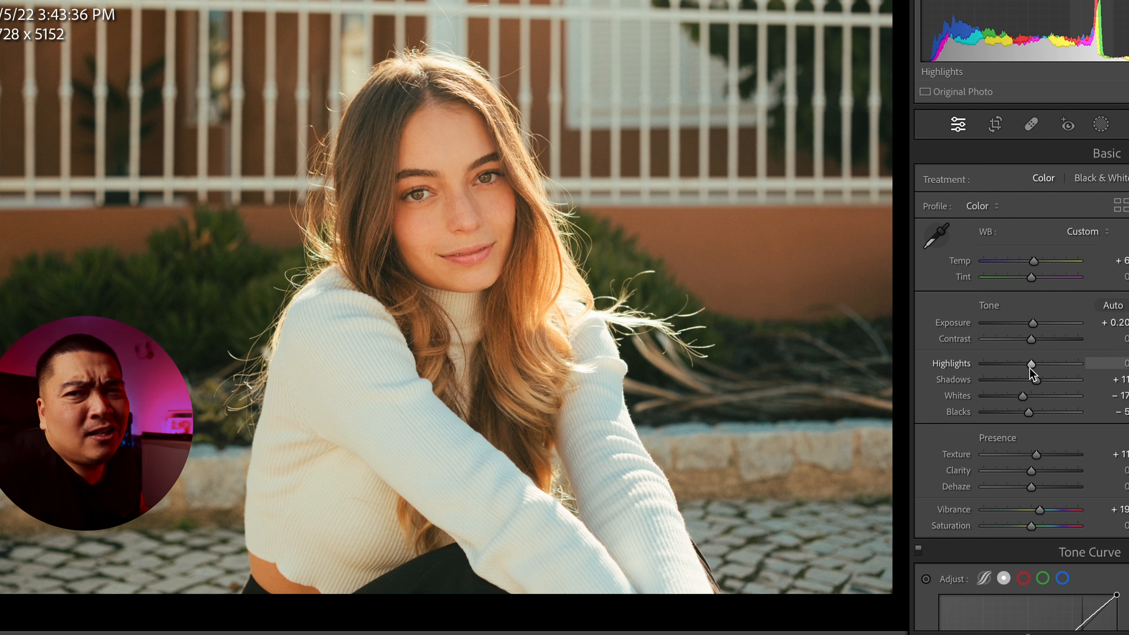
pyautogui.moveTo(1034, 368); pyautogui.dragTo(967, 368)
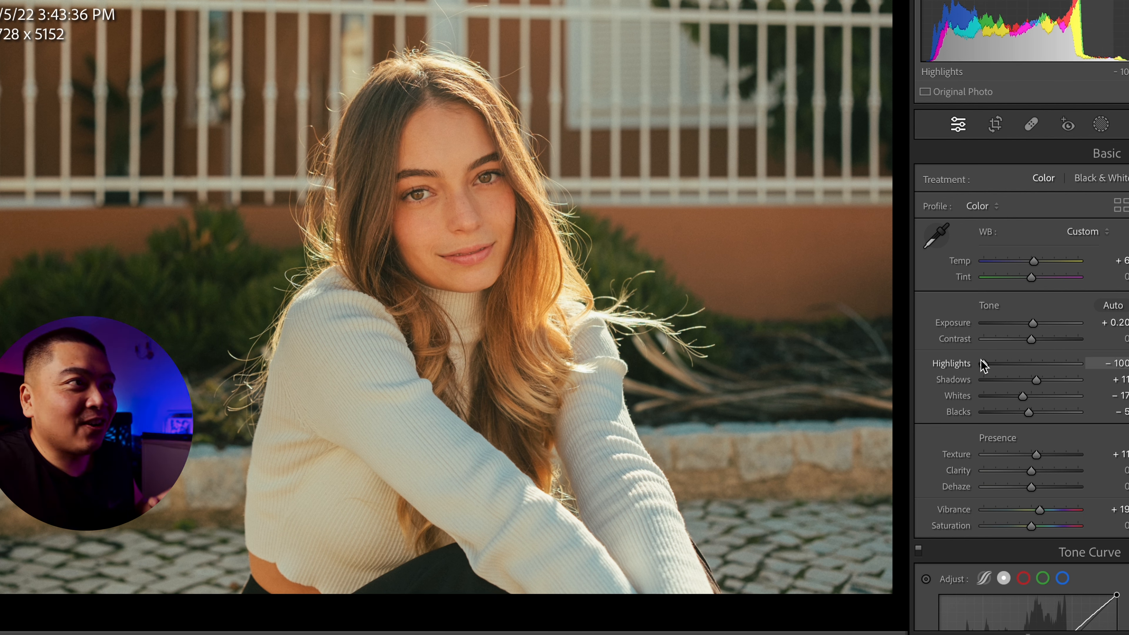
pyautogui.scroll(-1, 984, 365)
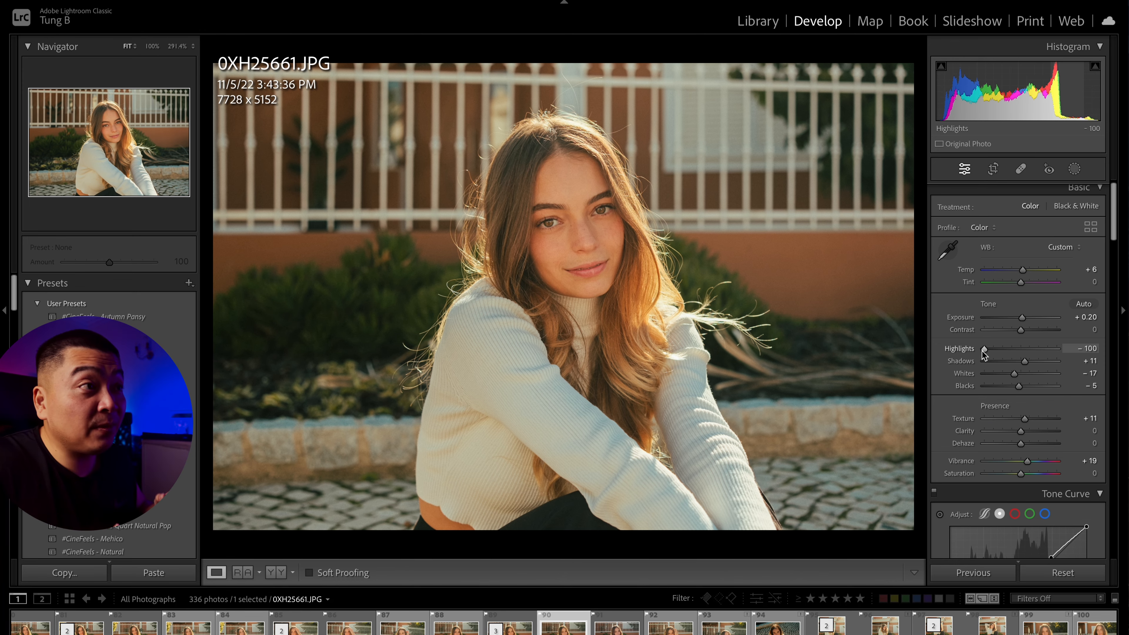
pyautogui.press('\\')
pyautogui.press('\\')
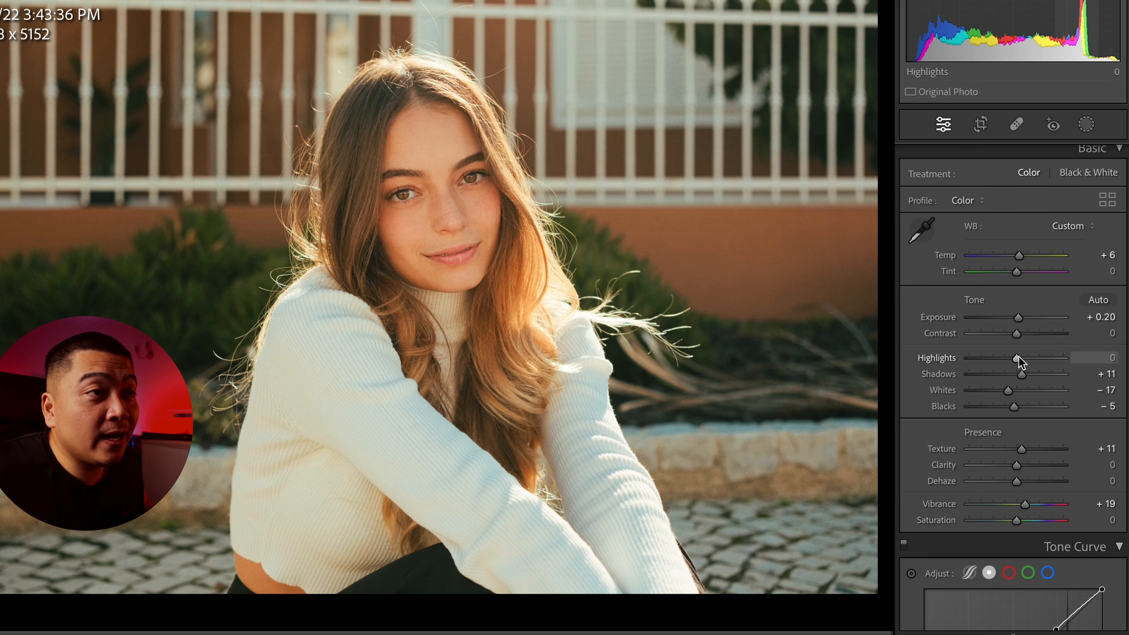
pyautogui.moveTo(1021, 348); pyautogui.dragTo(908, 340)
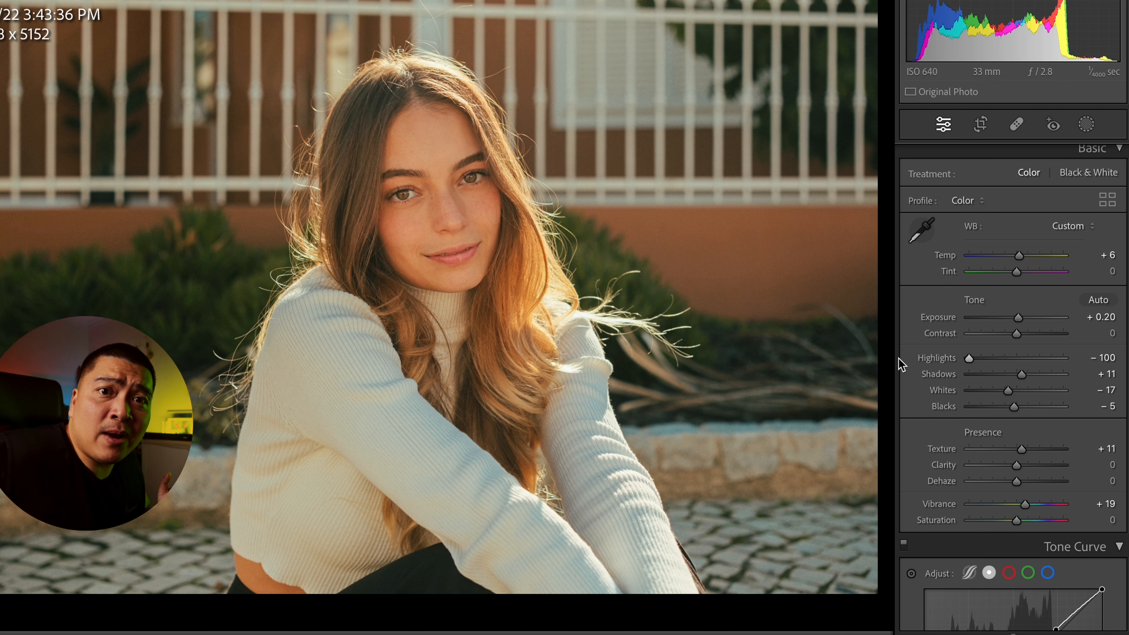
# - Try resetting Shadows and Whites to 0 one at a time, undoing each reset
pyautogui.doubleClick(1022, 374)
pyautogui.hotkey('ctrl', 'z')
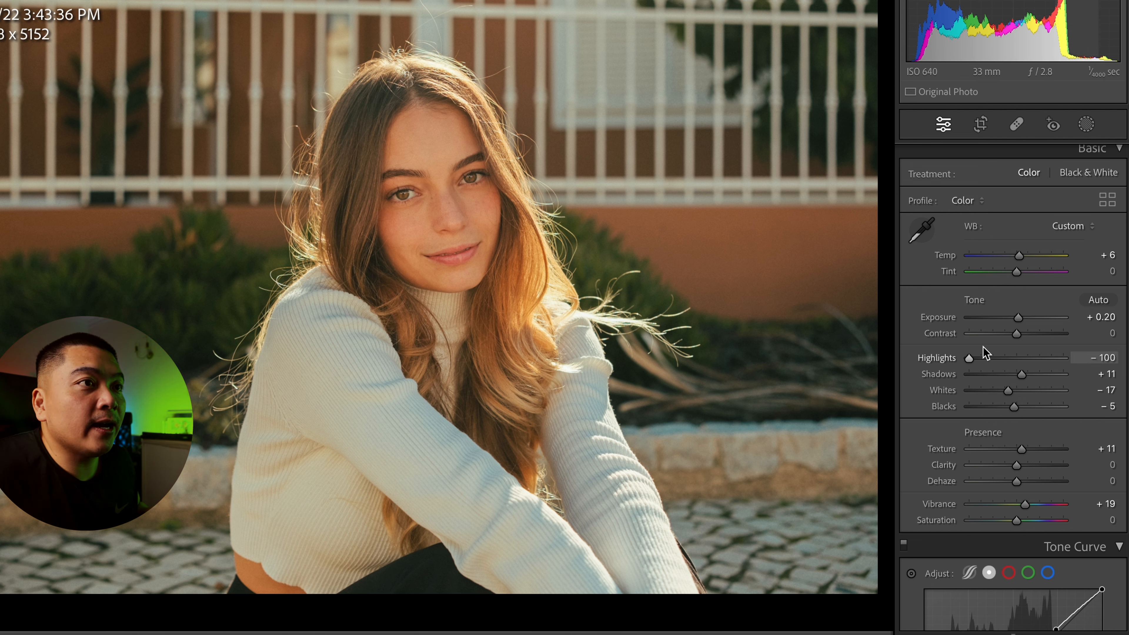
pyautogui.doubleClick(1010, 394)
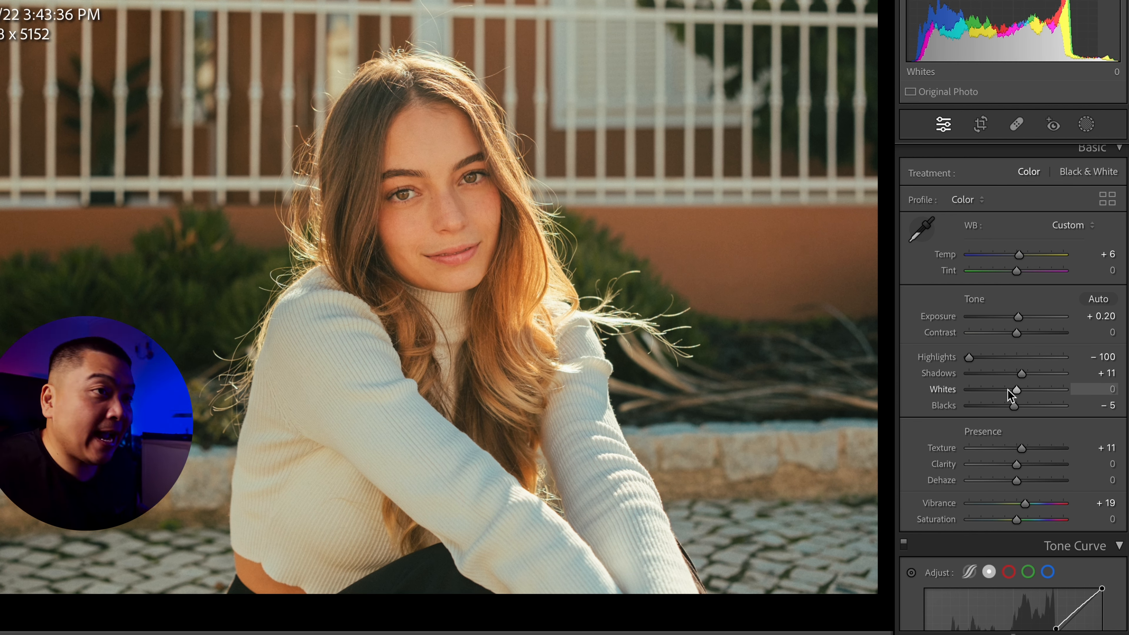
pyautogui.press('super+z')
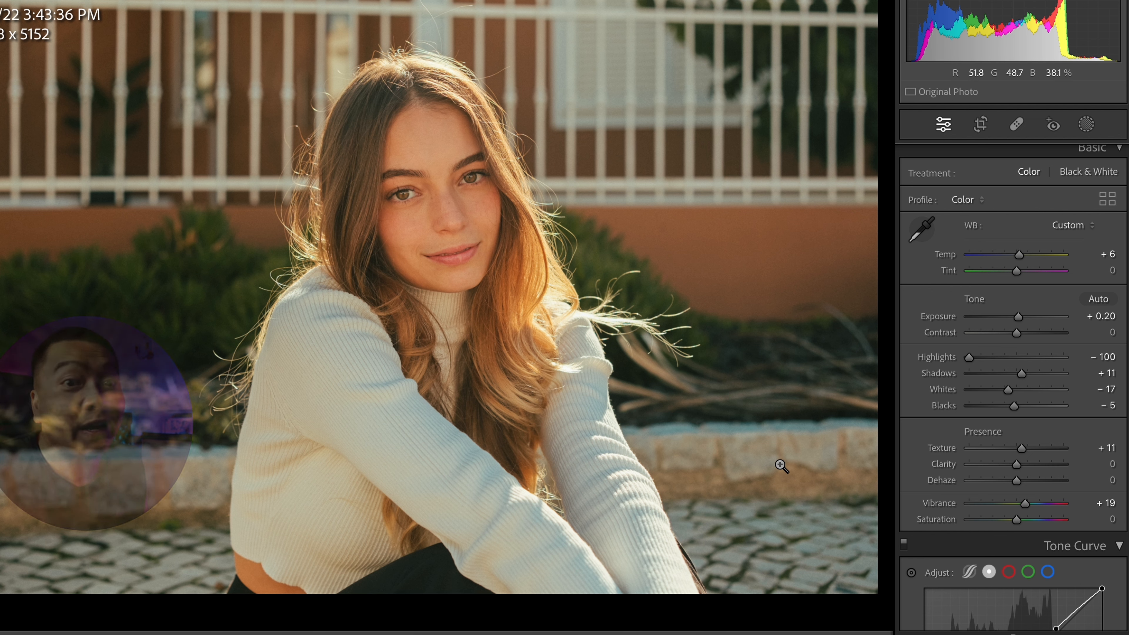
# - Try slight changes to the Blacks tone adjustment, ending at -5
pyautogui.moveTo(1012, 406); pyautogui.dragTo(1013, 405)
pyautogui.moveTo(1012, 403); pyautogui.dragTo(1011, 404)
# - Try Texture at +100 and at 0 to compare the effect, undoing each change
pyautogui.scroll(-1, 1013, 406)
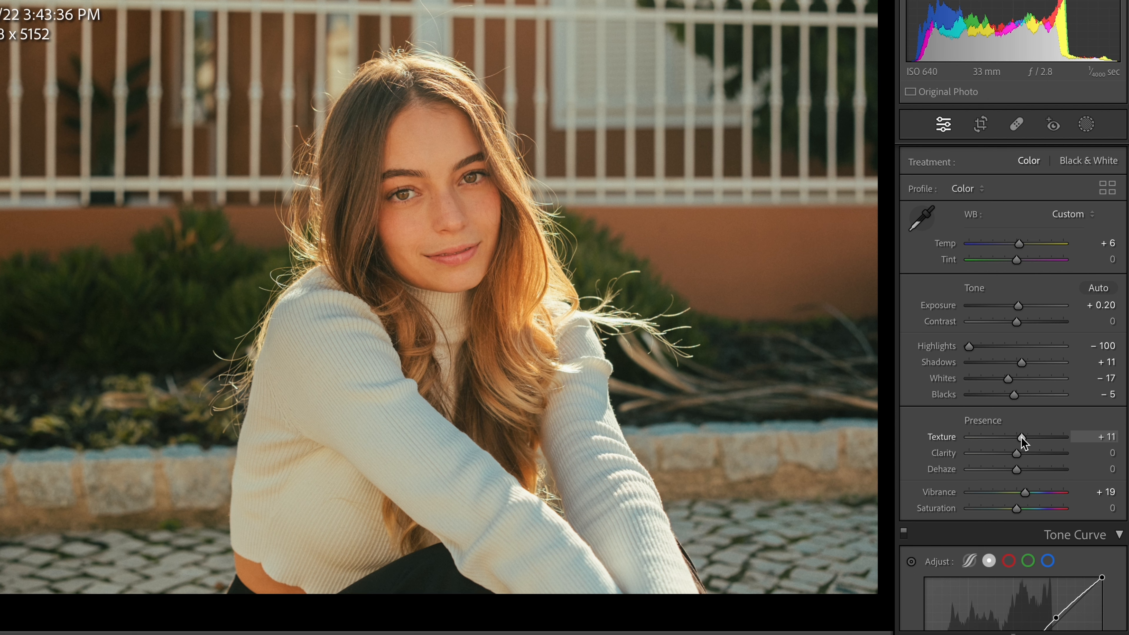
pyautogui.moveTo(1022, 439); pyautogui.dragTo(1116, 441)
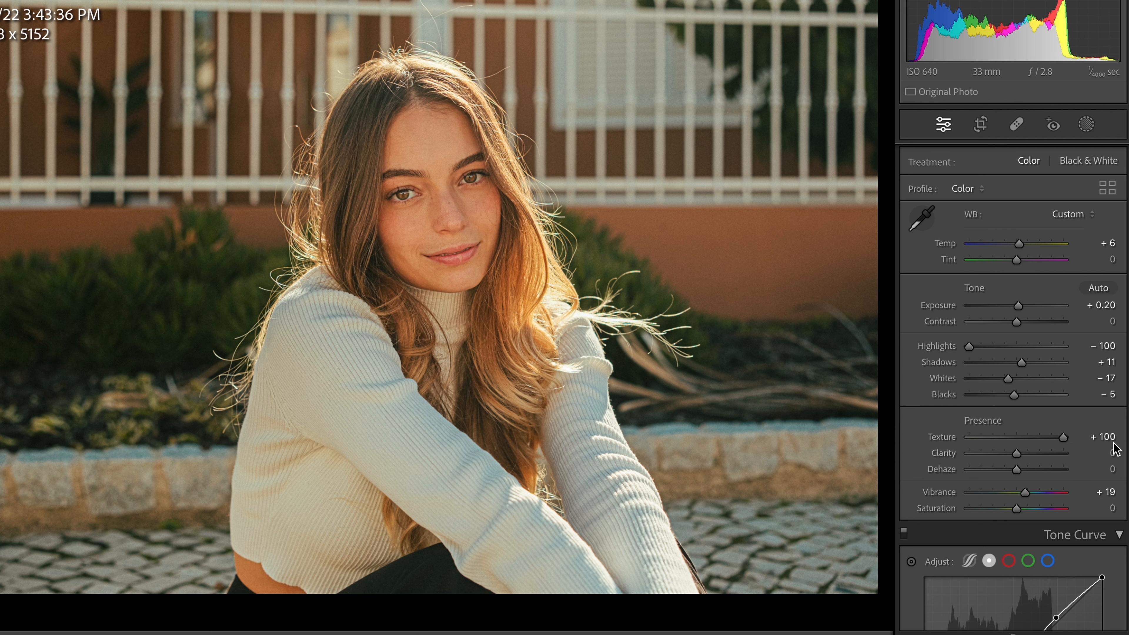
pyautogui.hotkey('ctrl', 'z')
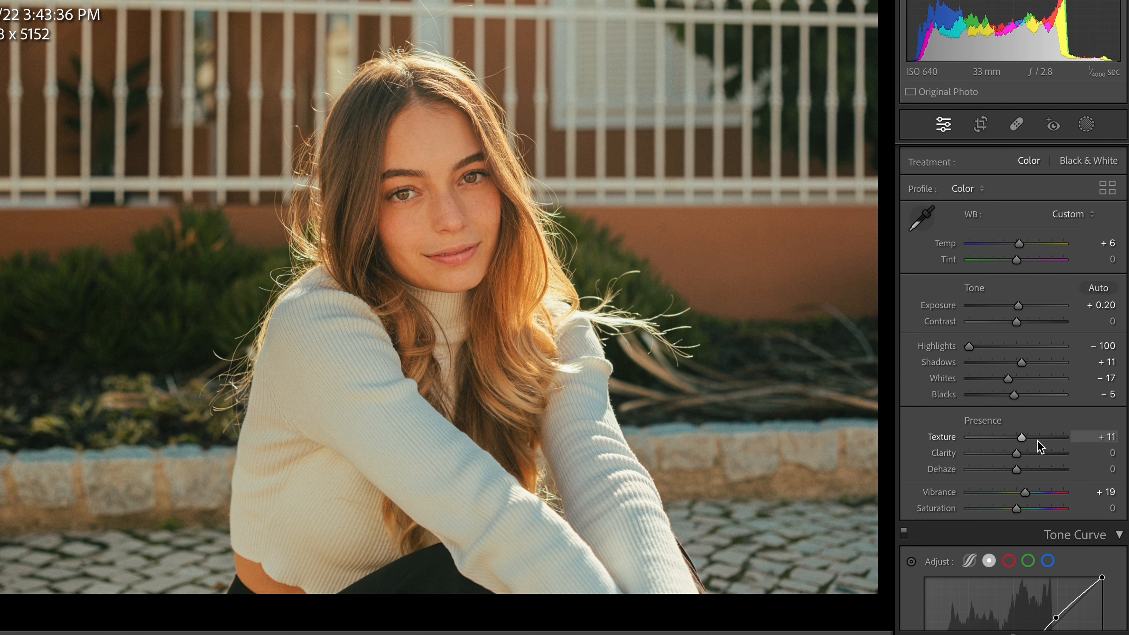
pyautogui.doubleClick(1020, 437)
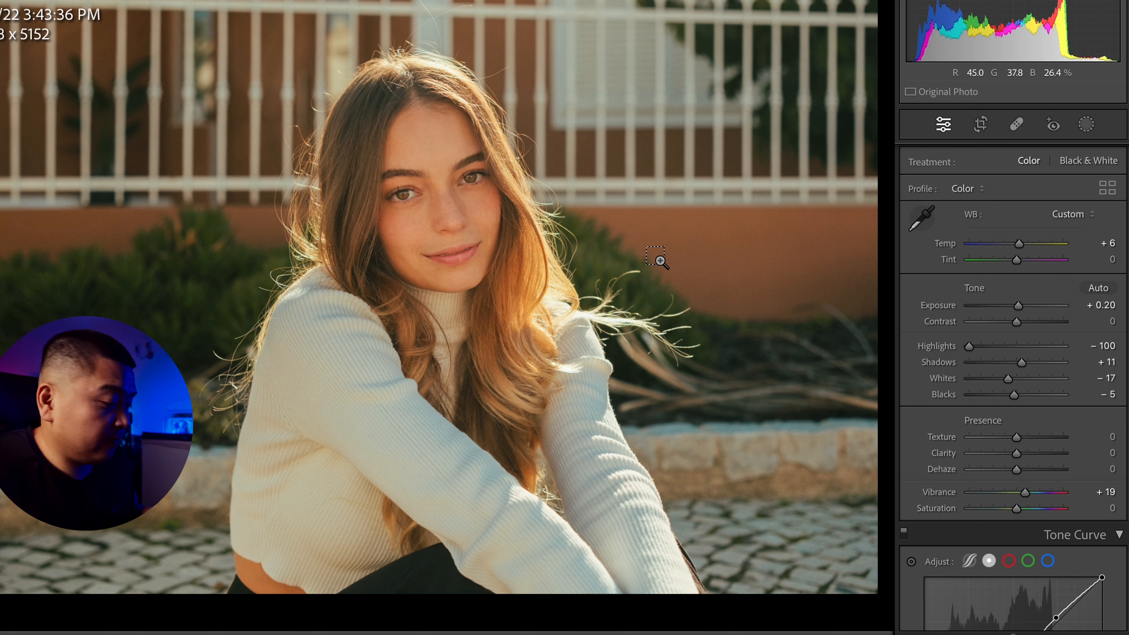
pyautogui.hotkey('ctrl', 'z')
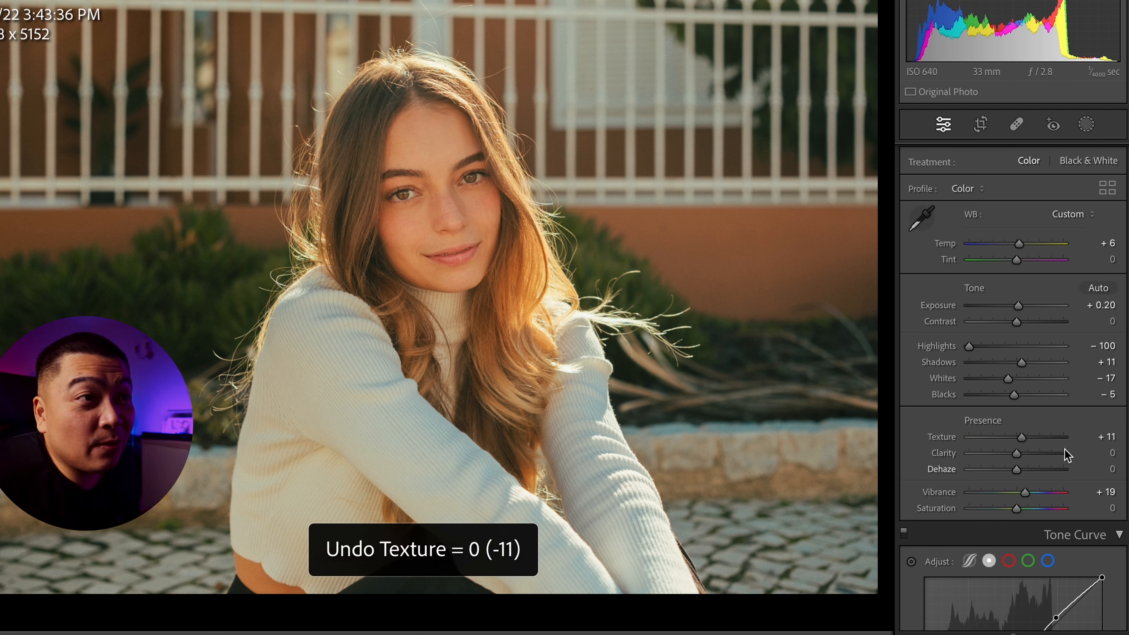
# - Try resetting Vibrance to 0, and undo the reset
pyautogui.scroll(-3, 1029, 404)
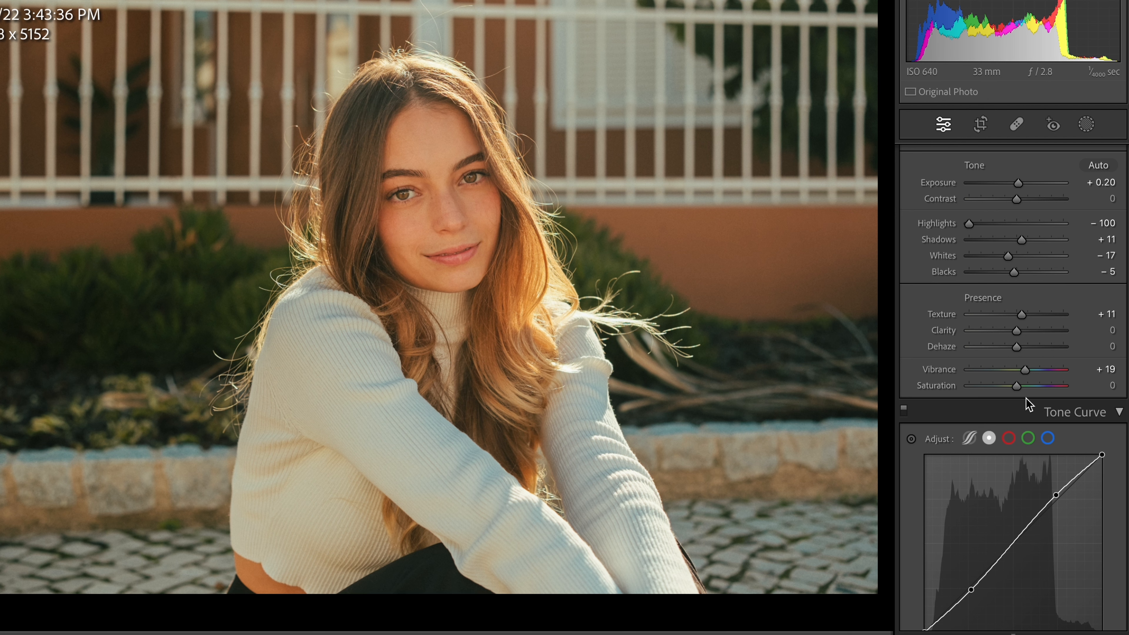
pyautogui.doubleClick(1026, 370)
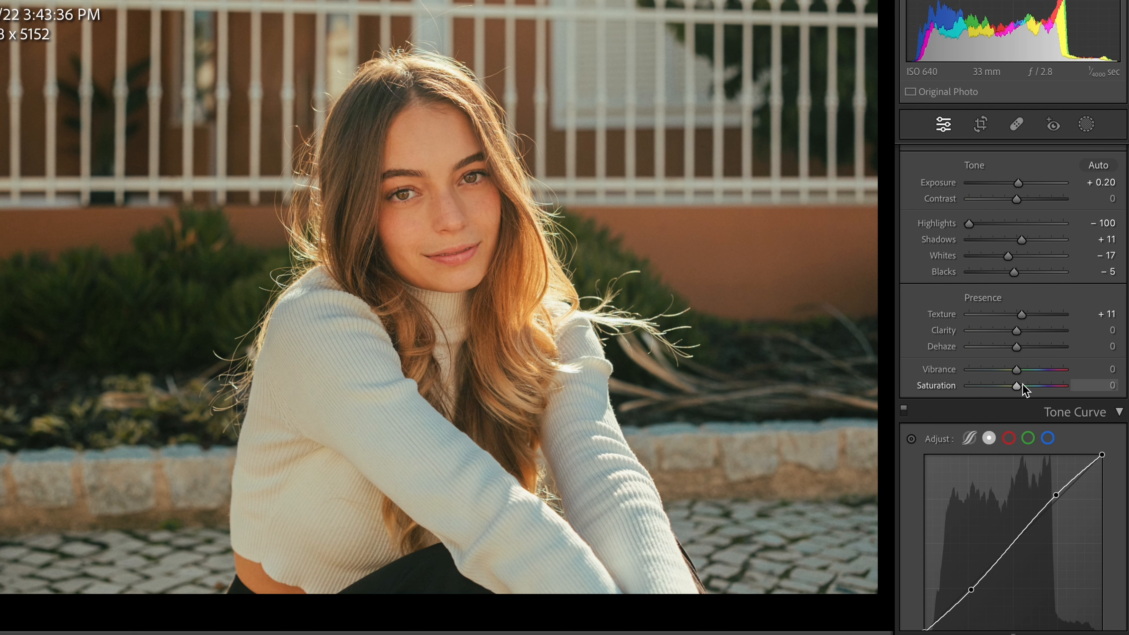
pyautogui.hotkey('ctrl', 'z')
# - Examine the custom tone curve and compare the photo with the Tone Curve adjustments switched off and on
pyautogui.scroll(-2, 1023, 383)
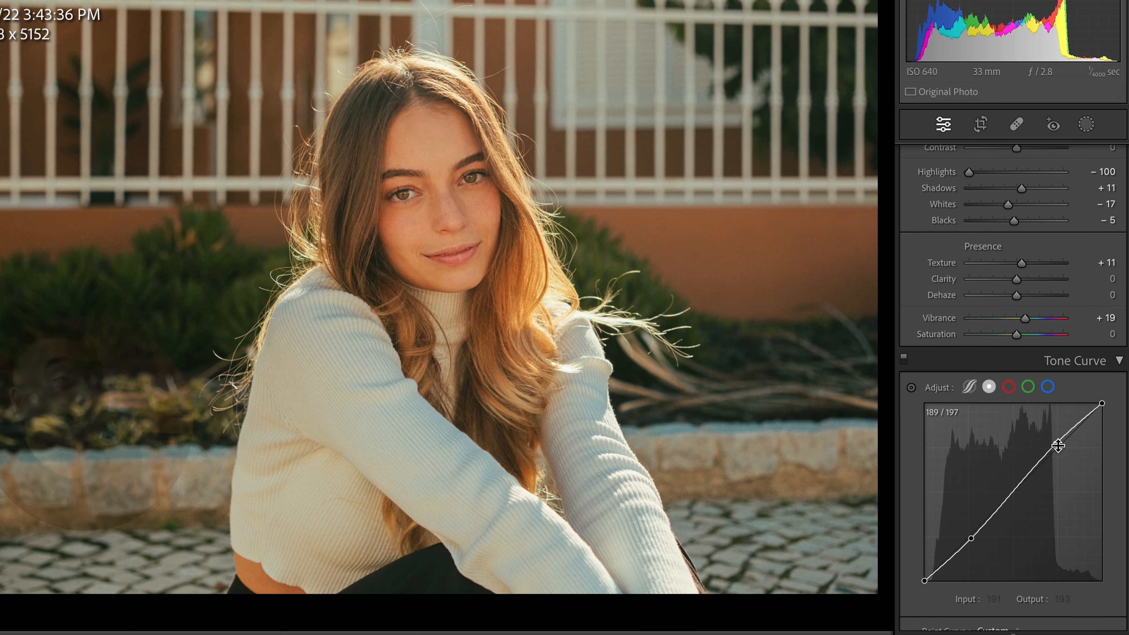
pyautogui.scroll(-1, 1049, 465)
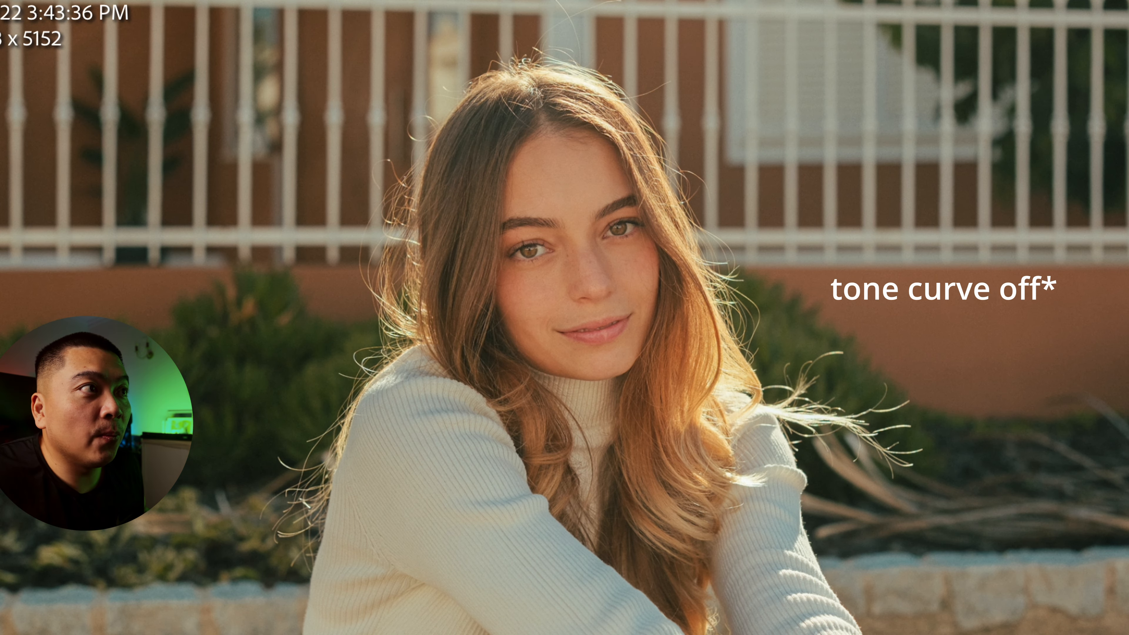
pyautogui.click(905, 322)
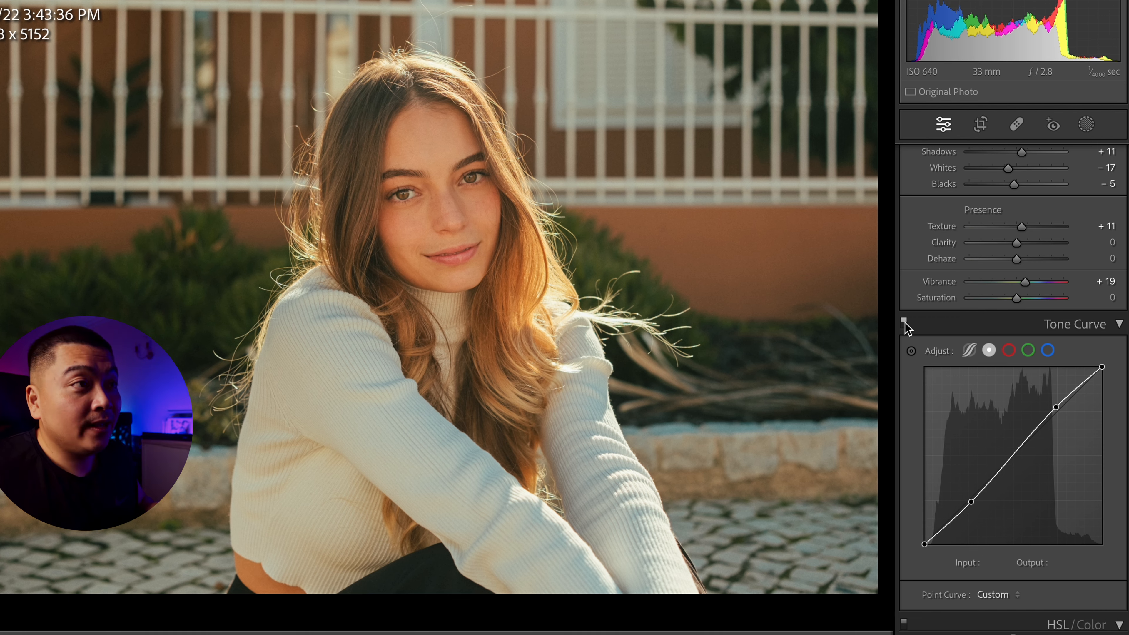
pyautogui.click(904, 321)
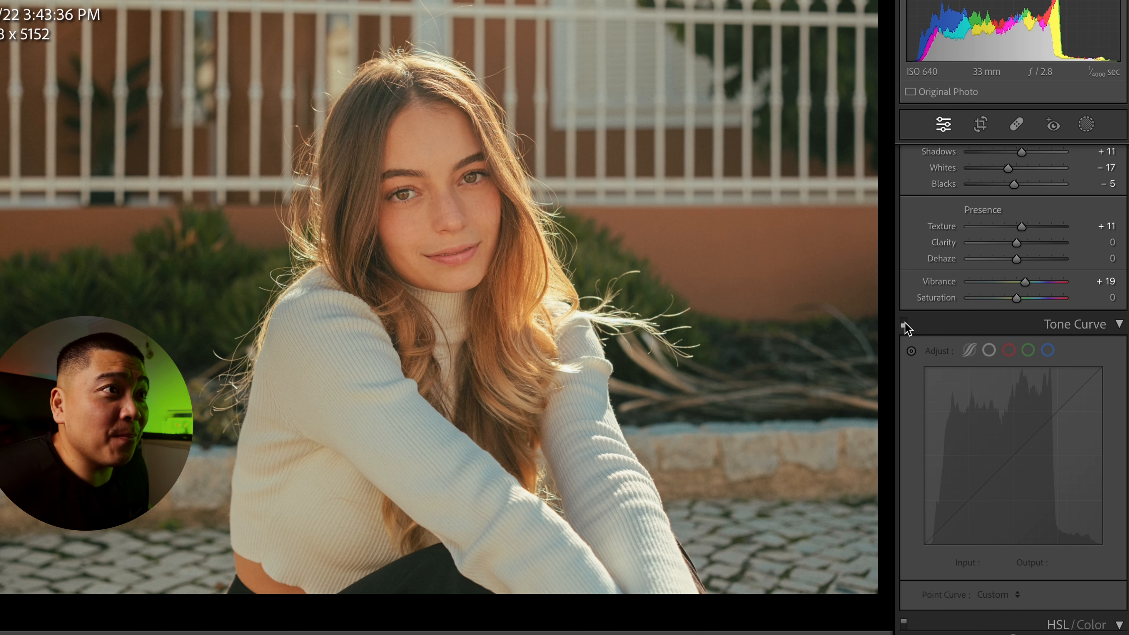
pyautogui.click(905, 325)
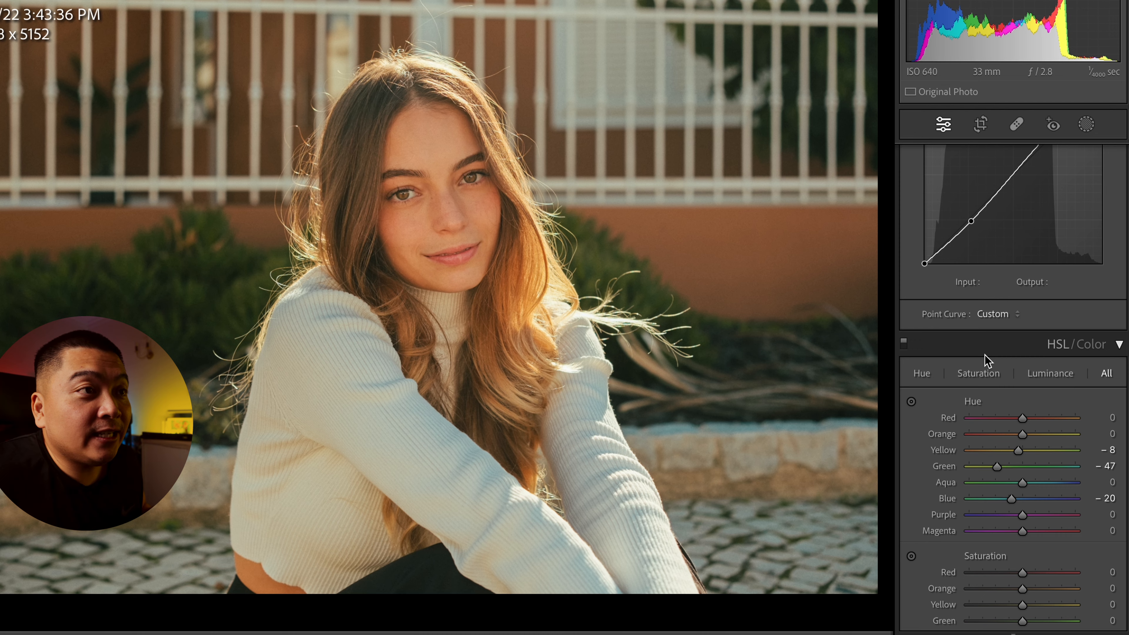
# - Try the Green hue at -48 and at 0 in the HSL adjustments, and undo the reset
pyautogui.scroll(-2, 984, 355)
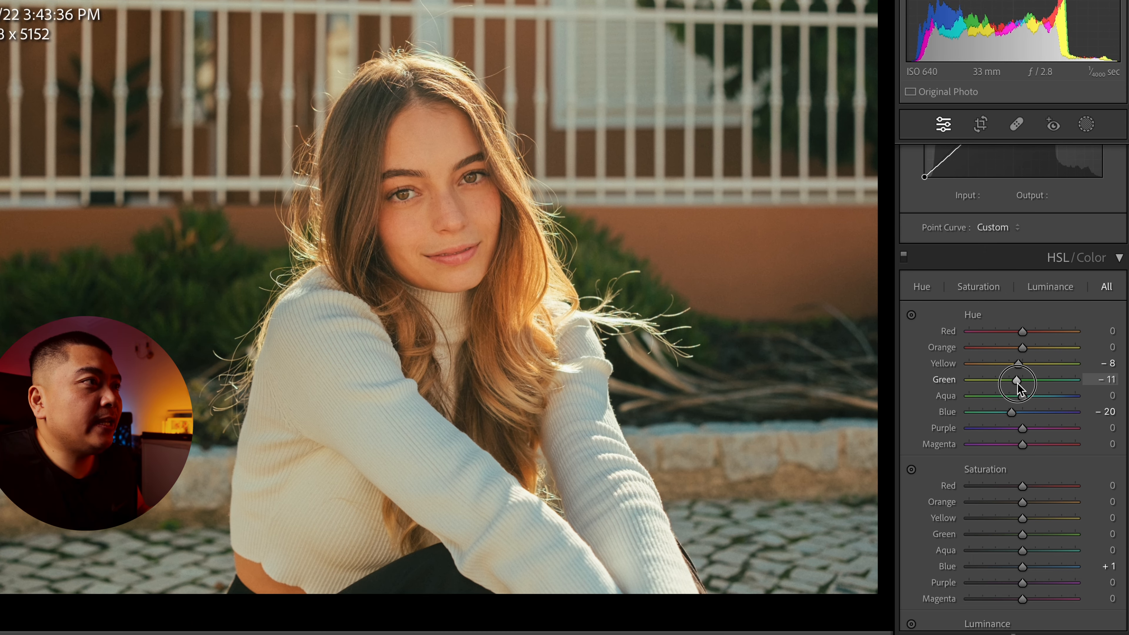
pyautogui.moveTo(1017, 383); pyautogui.dragTo(998, 382)
pyautogui.doubleClick(1020, 383)
pyautogui.hotkey('ctrl', 'z')
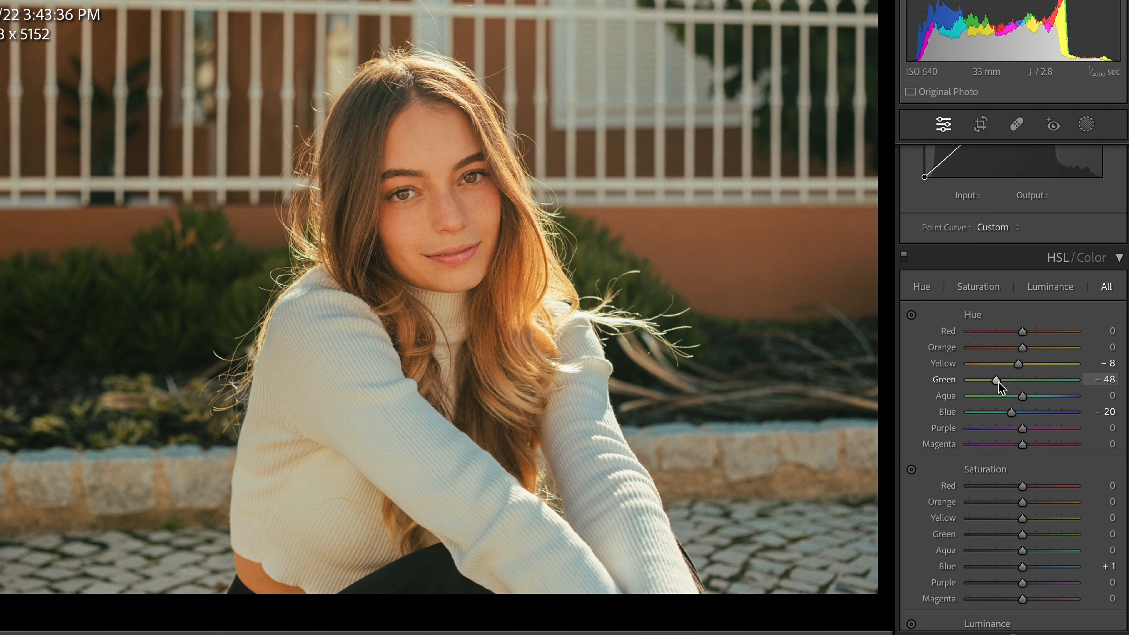
# - Set the Green hue to -66 and the Yellow hue to -7 in the HSL adjustments
pyautogui.moveTo(998, 379); pyautogui.dragTo(990, 376)
pyautogui.moveTo(1018, 364); pyautogui.dragTo(1020, 365)
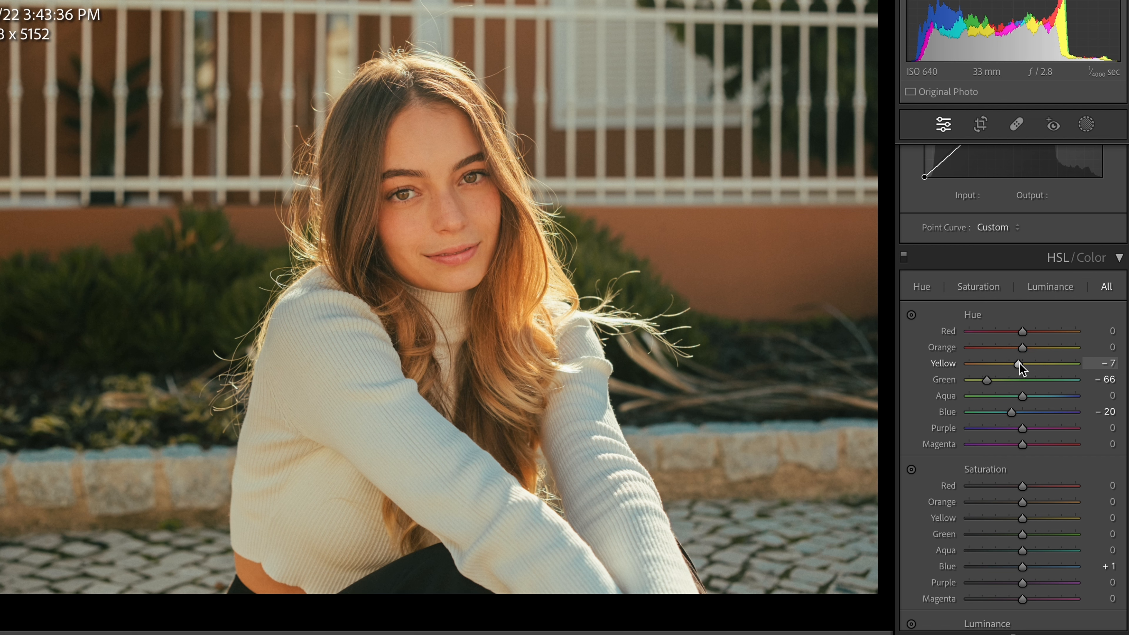